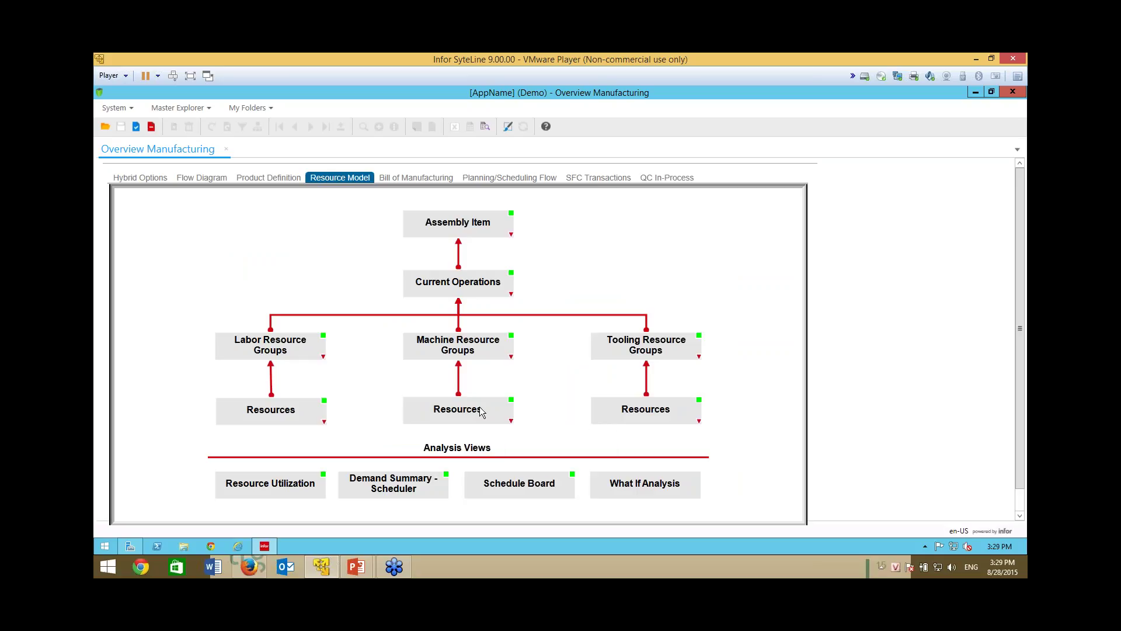
- Review the Bill of Manufacturing diagram and the Planning/Scheduling Flow diagram in the manufacturing overview
{"action": "left_click", "coordinate": [439, 182]}
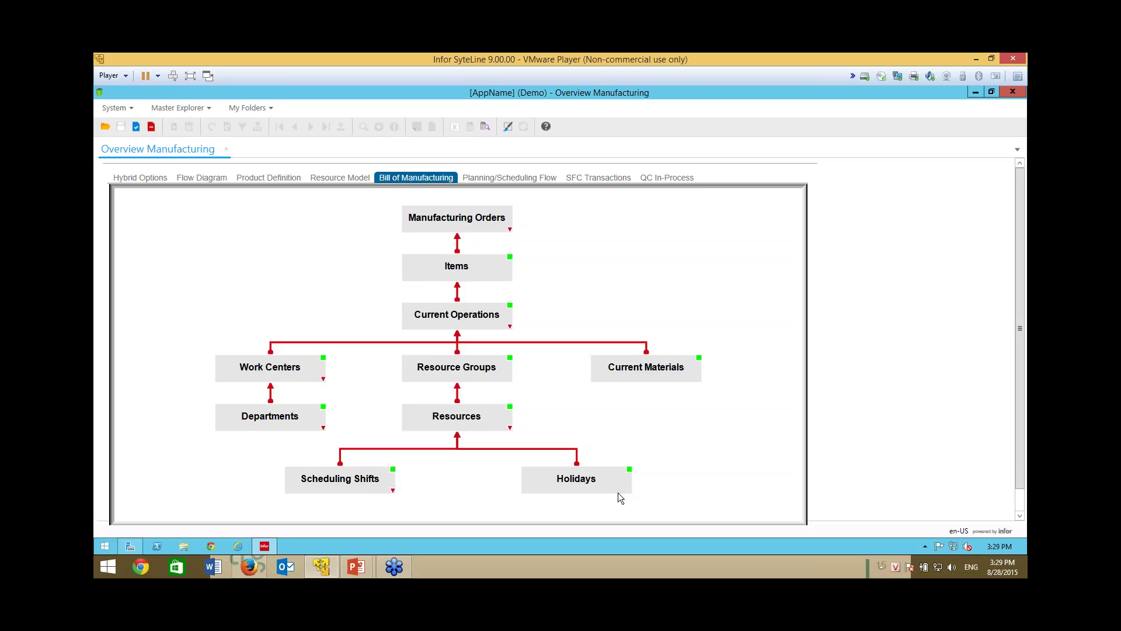
{"action": "mouse_move", "coordinate": [465, 432]}
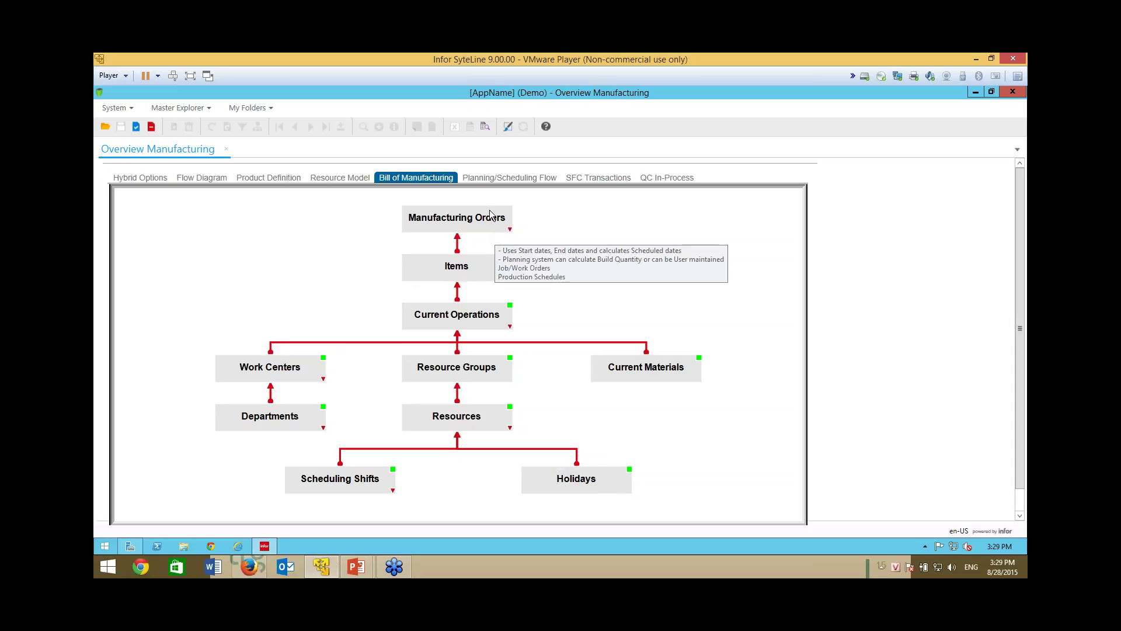
{"action": "left_click", "coordinate": [502, 179]}
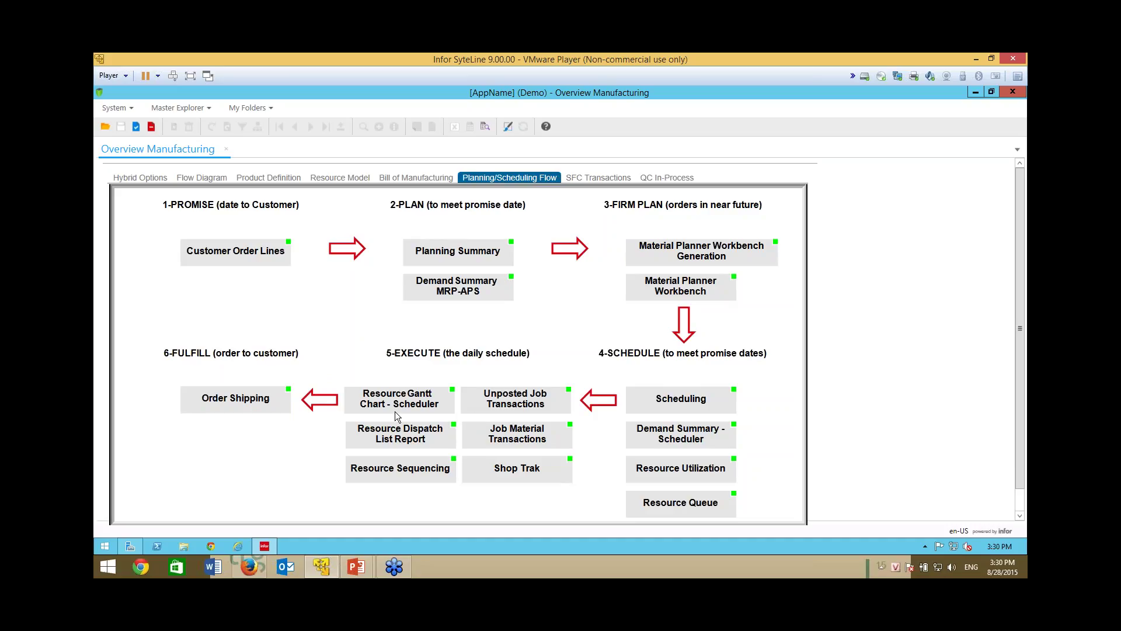
- Open the Customer Order Lines form from the promise stage and load all order lines without a filter
{"action": "left_click", "coordinate": [255, 251]}
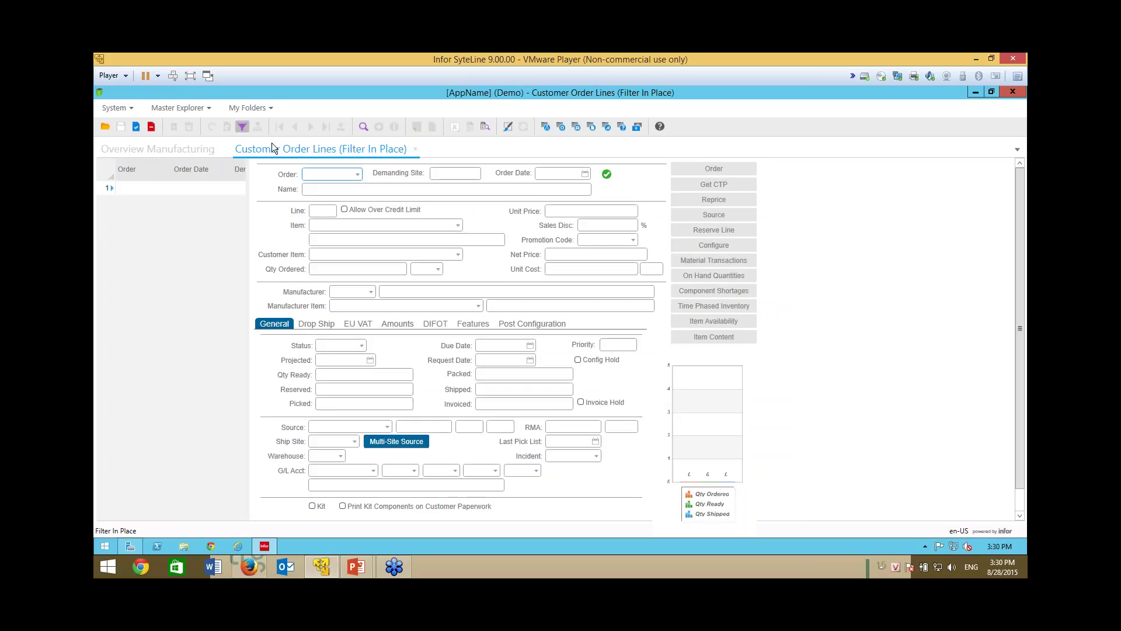
{"action": "left_click", "coordinate": [243, 127]}
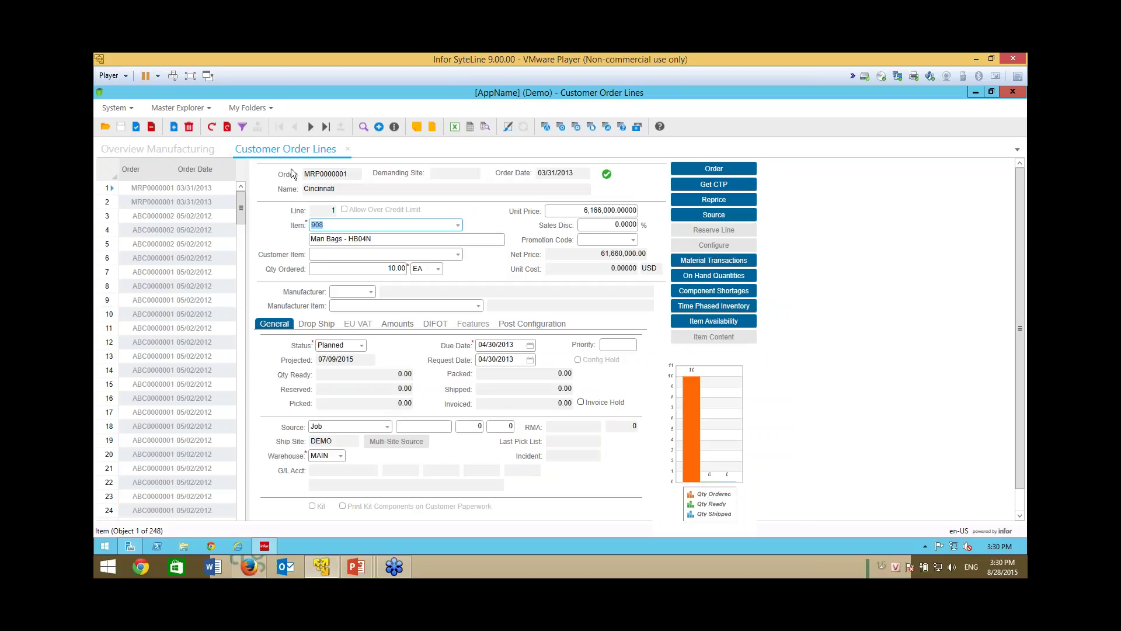
- Open the Production Planner Home form belonging to the Manufacturing role
{"action": "left_click", "coordinate": [208, 108]}
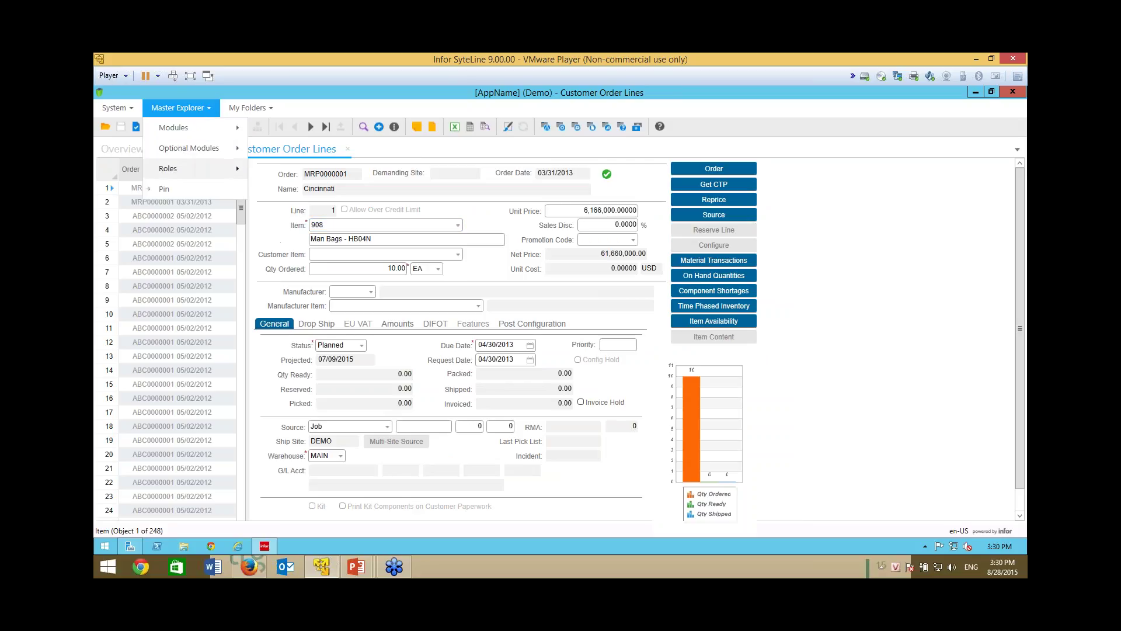
{"action": "left_click", "coordinate": [175, 168]}
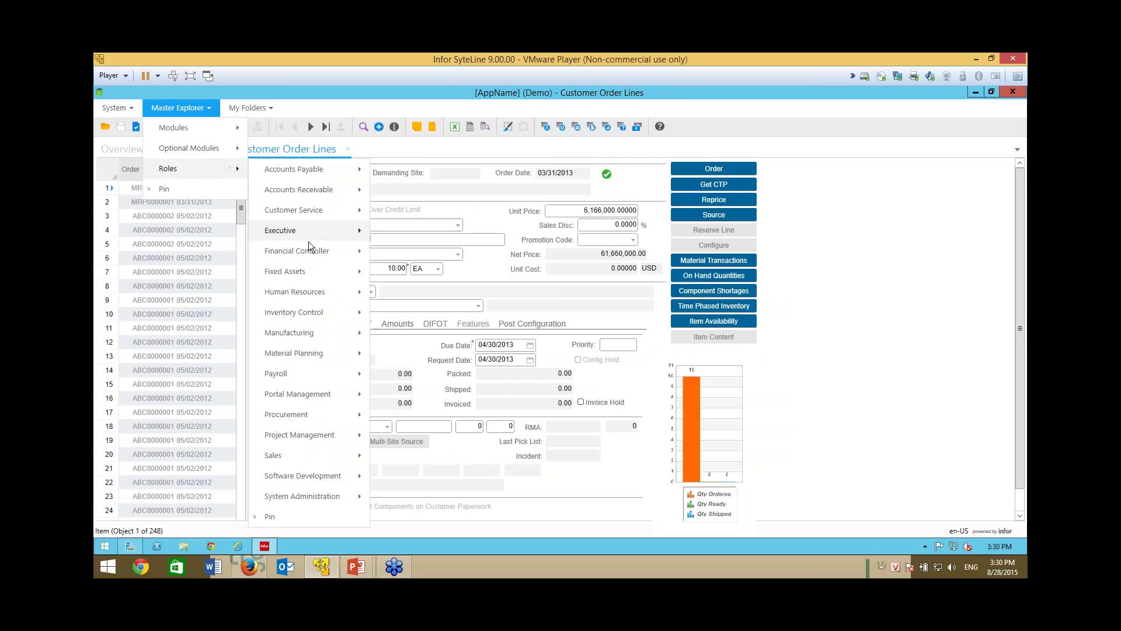
{"action": "left_click", "coordinate": [316, 332]}
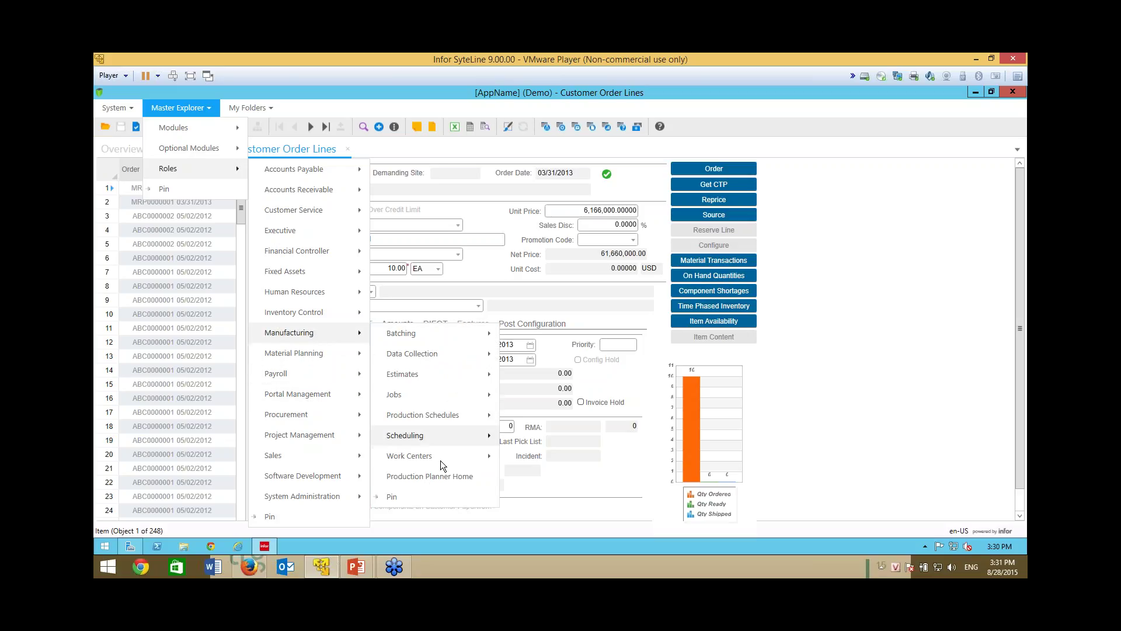
{"action": "left_click", "coordinate": [437, 478]}
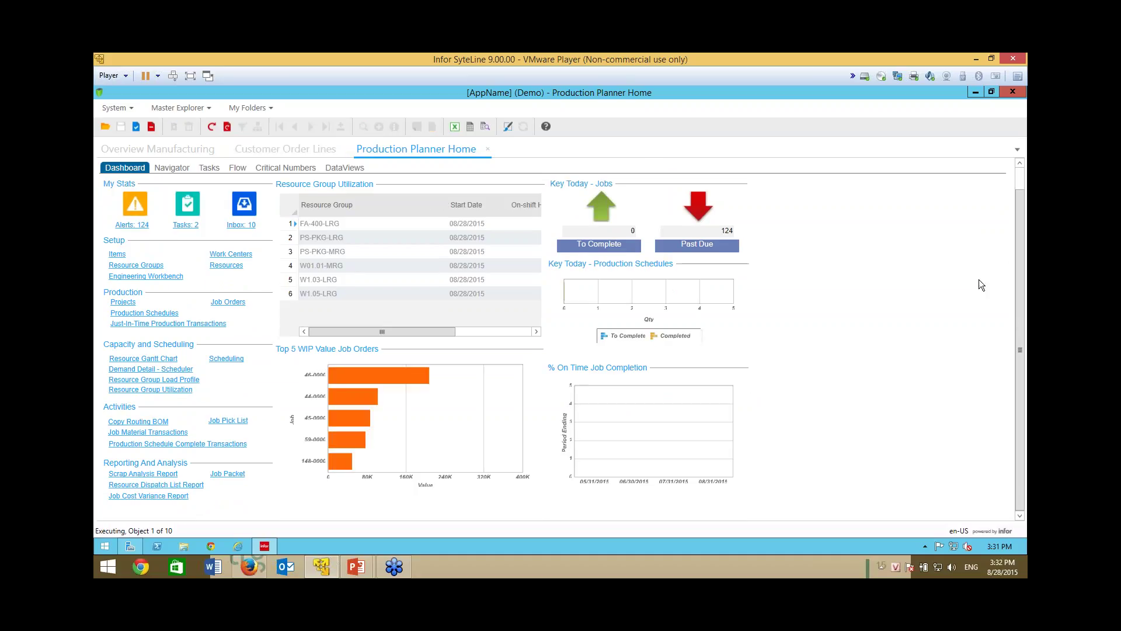
- Drill down from the planner's critical numbers to the scrap transactions and open the job operation detail of the operation 10 record
{"action": "left_click", "coordinate": [273, 172]}
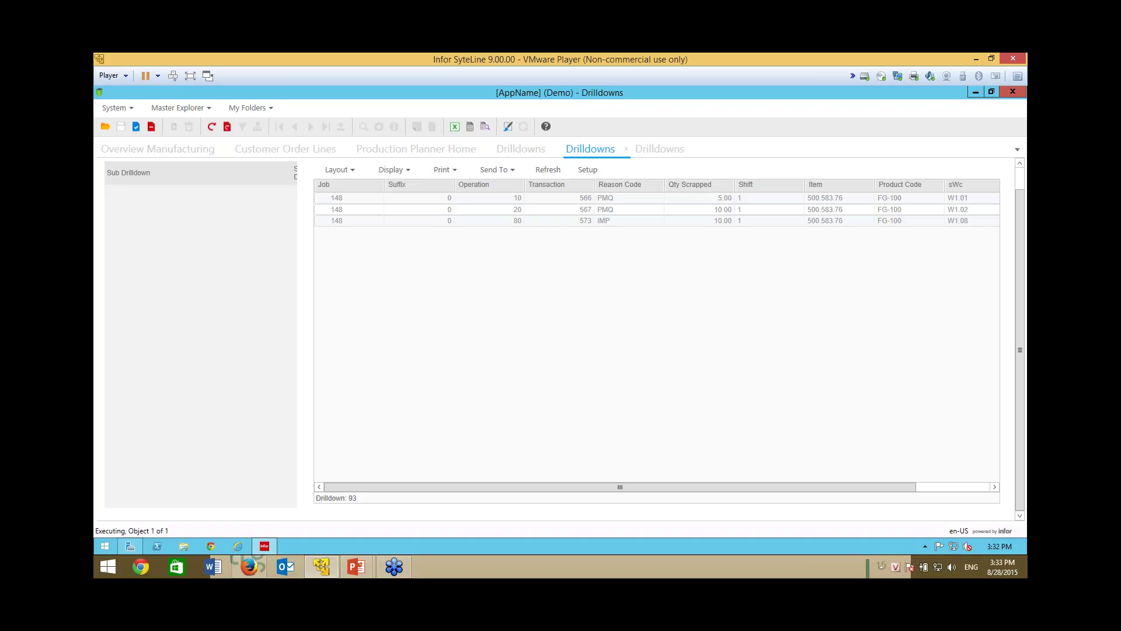
{"action": "left_click", "coordinate": [344, 199]}
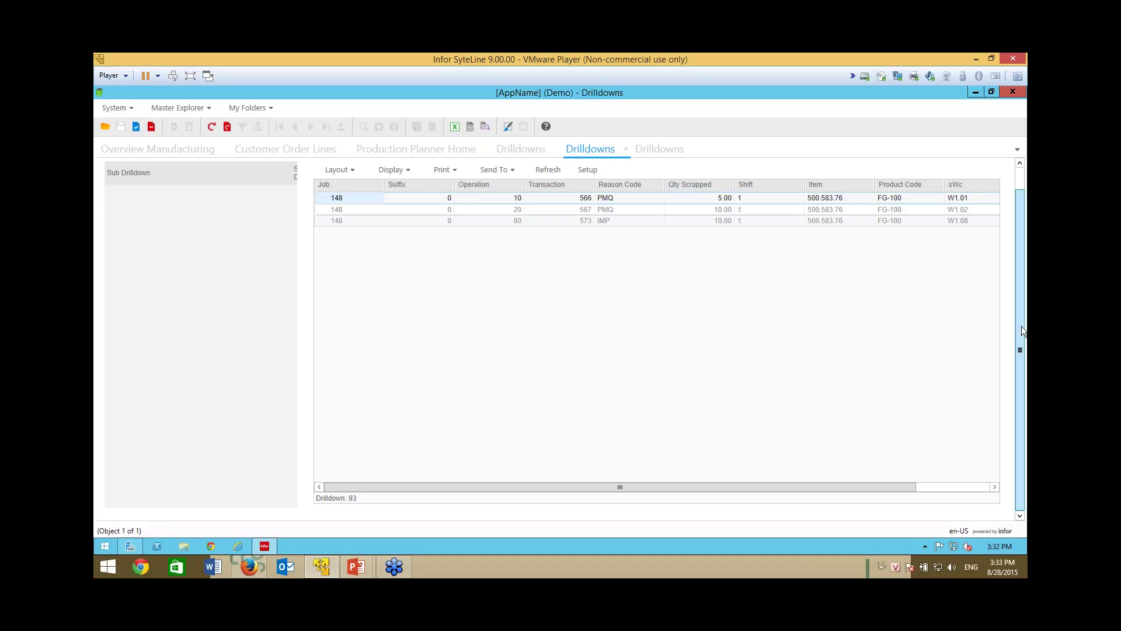
{"action": "scroll", "coordinate": [1021, 320], "scroll_direction": "up", "scroll_amount": 1}
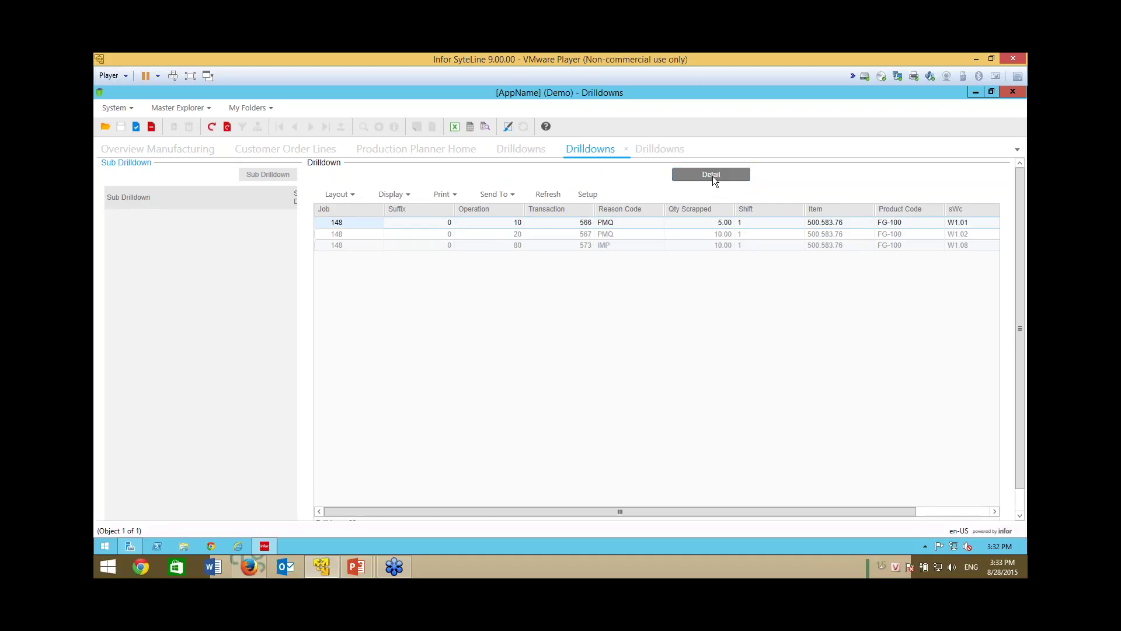
{"action": "left_click", "coordinate": [713, 176]}
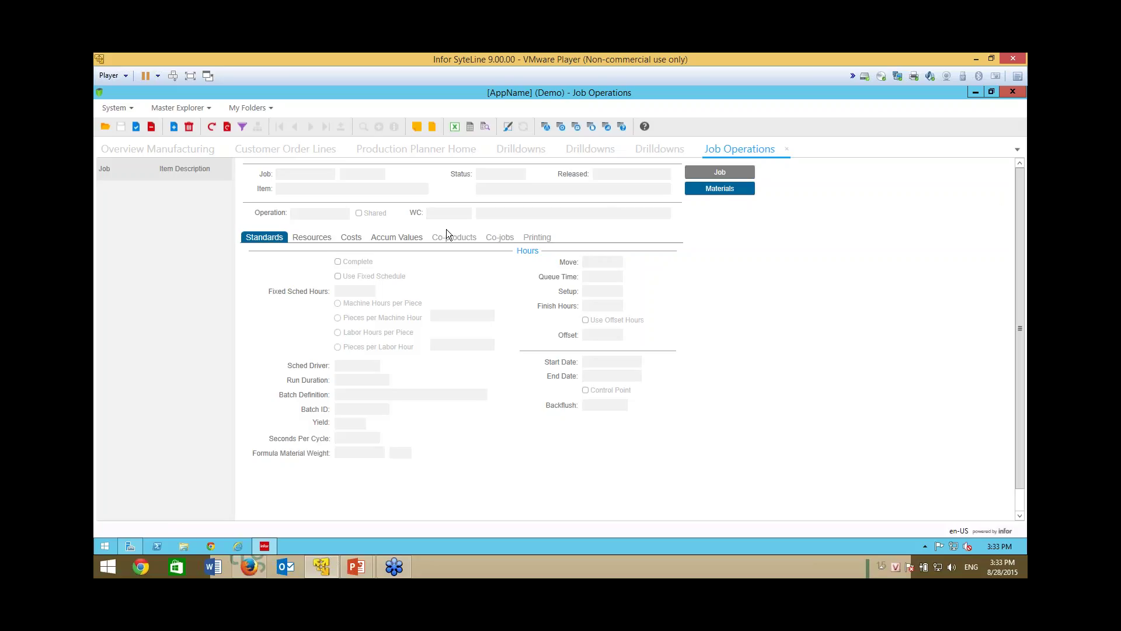
{"action": "key", "text": "F4"}
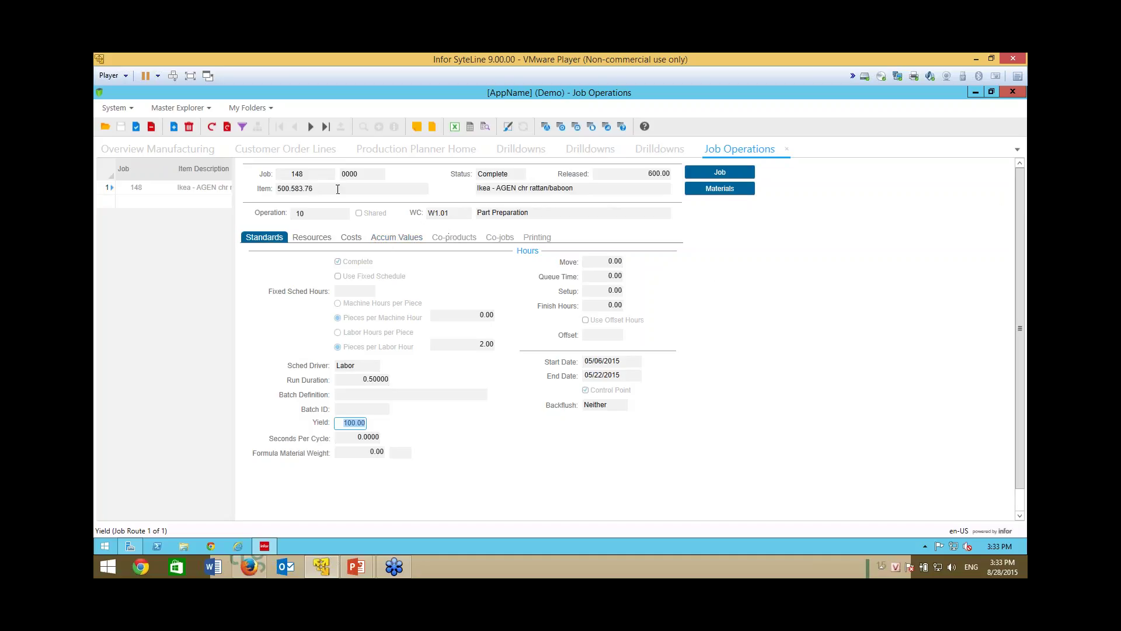
- Examine the job operation's accumulated values, including the received, completed and moved quantities in the bar graph
{"action": "left_click", "coordinate": [404, 238]}
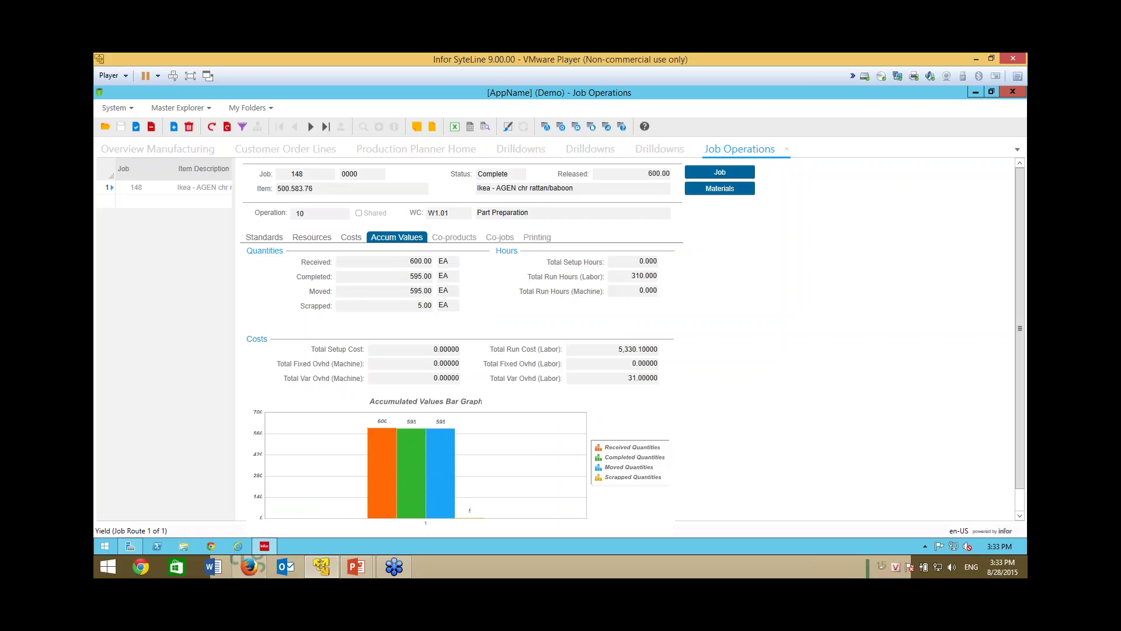
{"action": "mouse_move", "coordinate": [399, 481]}
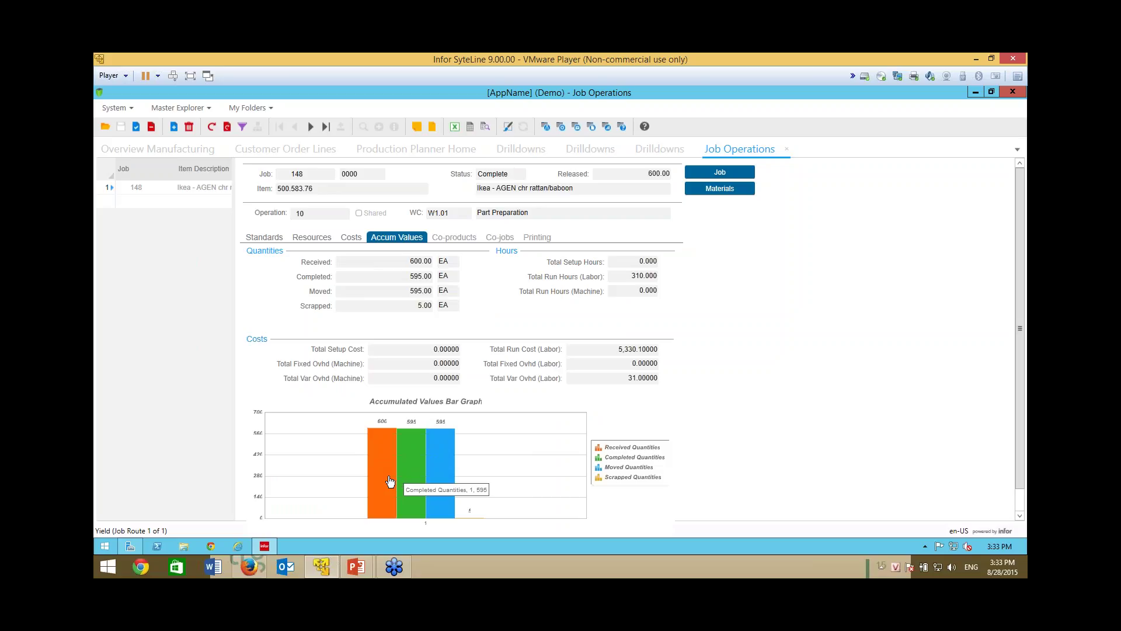
{"action": "mouse_move", "coordinate": [439, 476]}
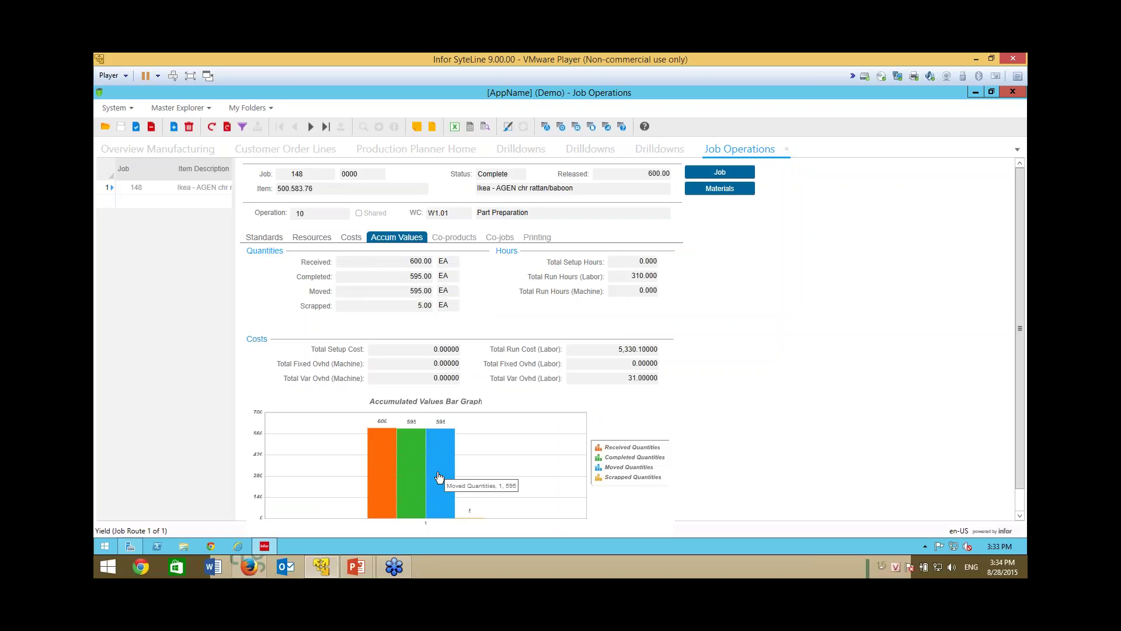
- Close the Job Operations form and all open Drilldowns forms to return to Production Planner Home
{"action": "left_click", "coordinate": [788, 148]}
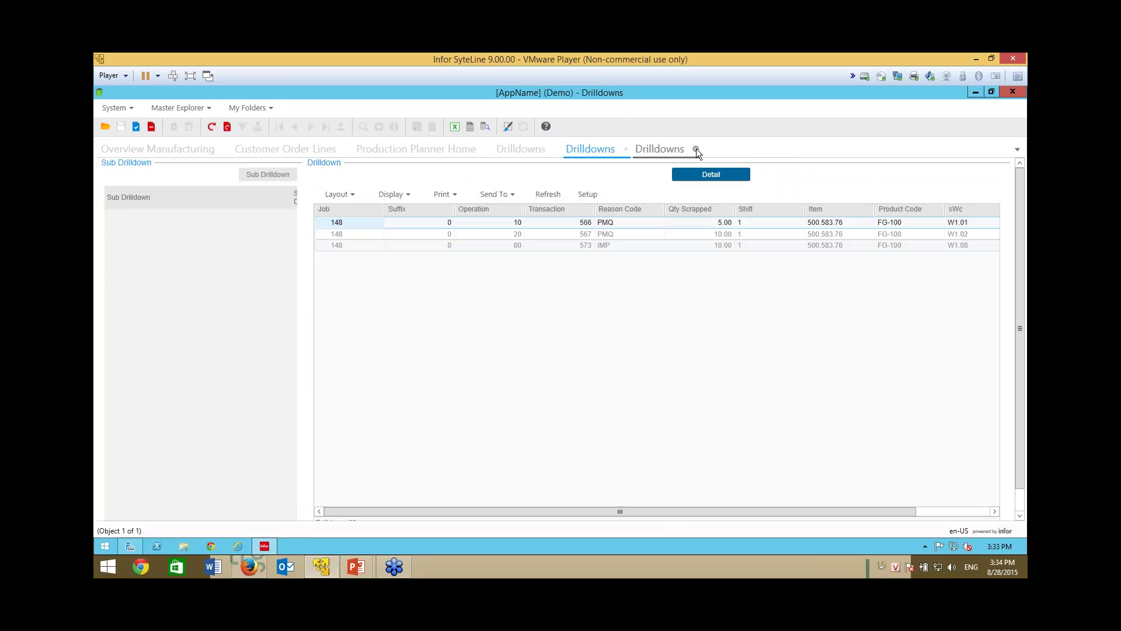
{"action": "left_click", "coordinate": [697, 149]}
{"action": "left_click", "coordinate": [628, 150]}
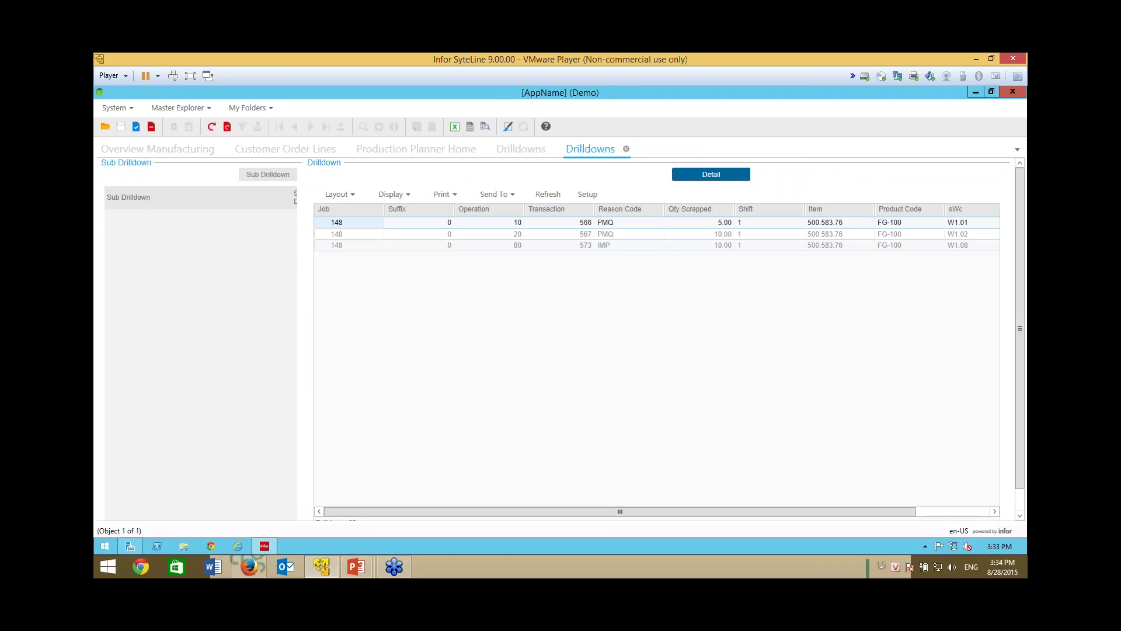
{"action": "left_click", "coordinate": [558, 150]}
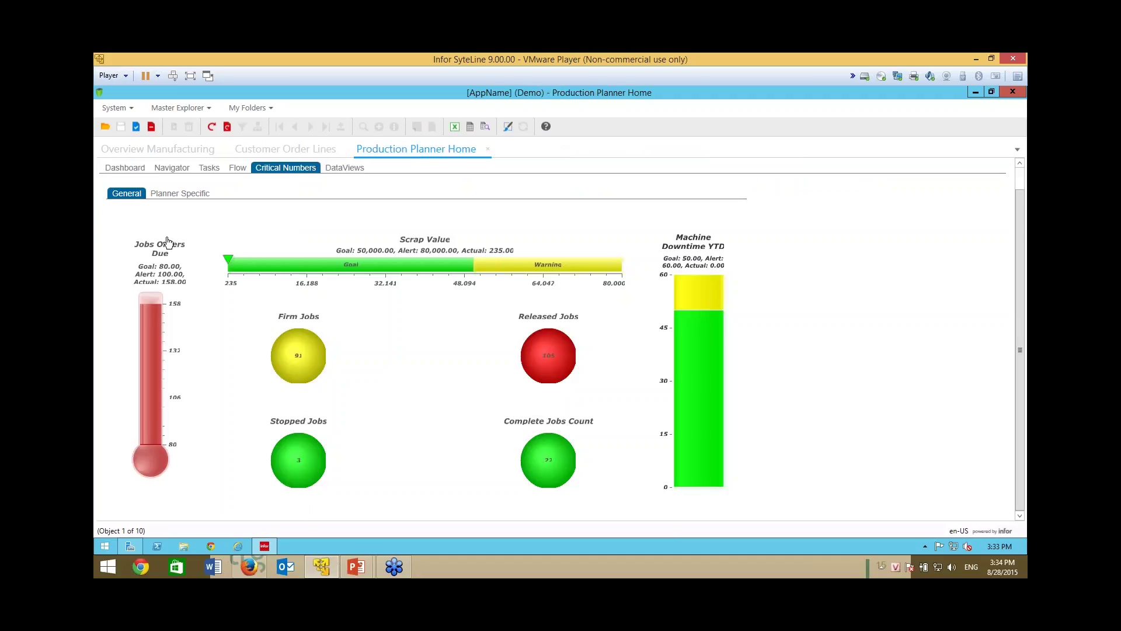
- Review the planner-specific critical numbers and the available work center choices without selecting a work center
{"action": "left_click", "coordinate": [172, 193]}
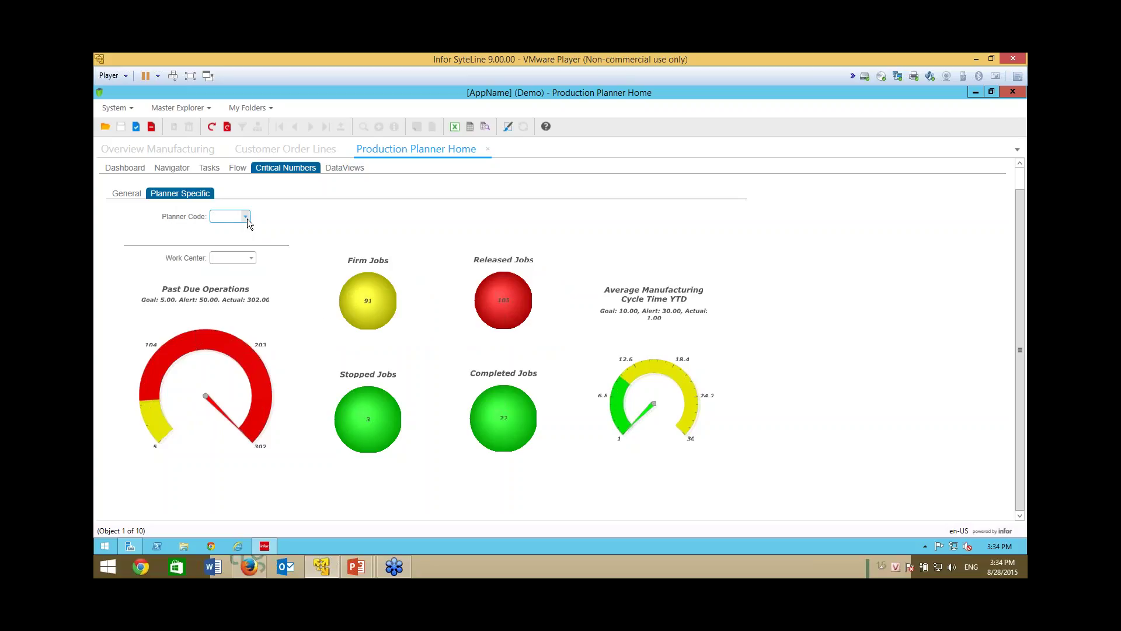
{"action": "left_click", "coordinate": [252, 258]}
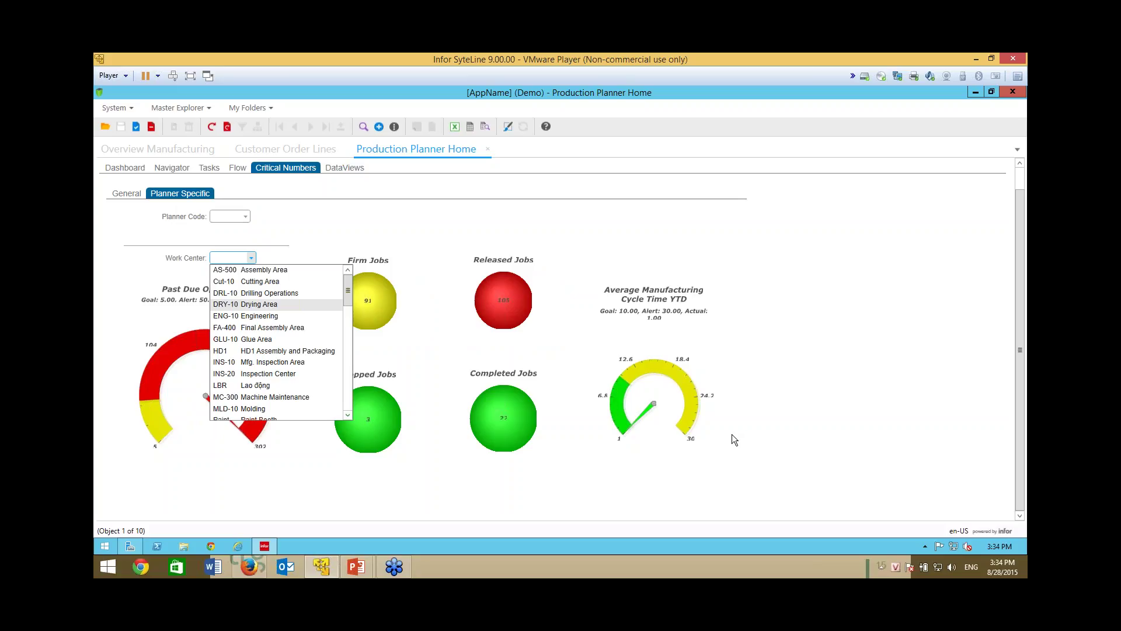
{"action": "key", "text": "Escape"}
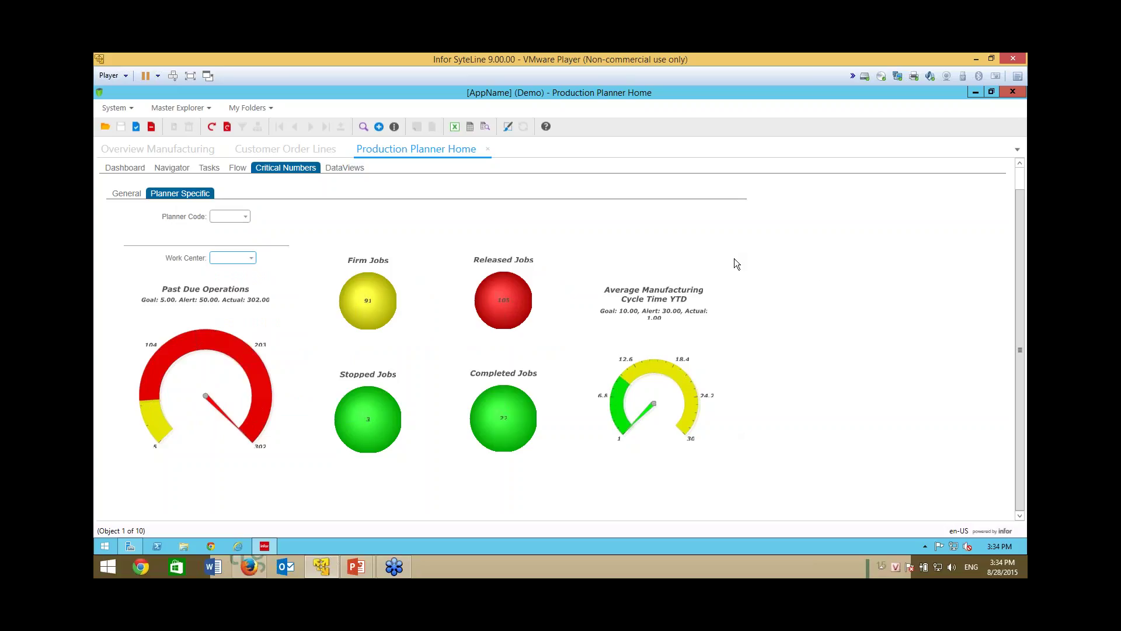
- Show Production By Customer in the planner's Navigator and filter the jobs to customer IKEA
{"action": "left_click", "coordinate": [174, 167]}
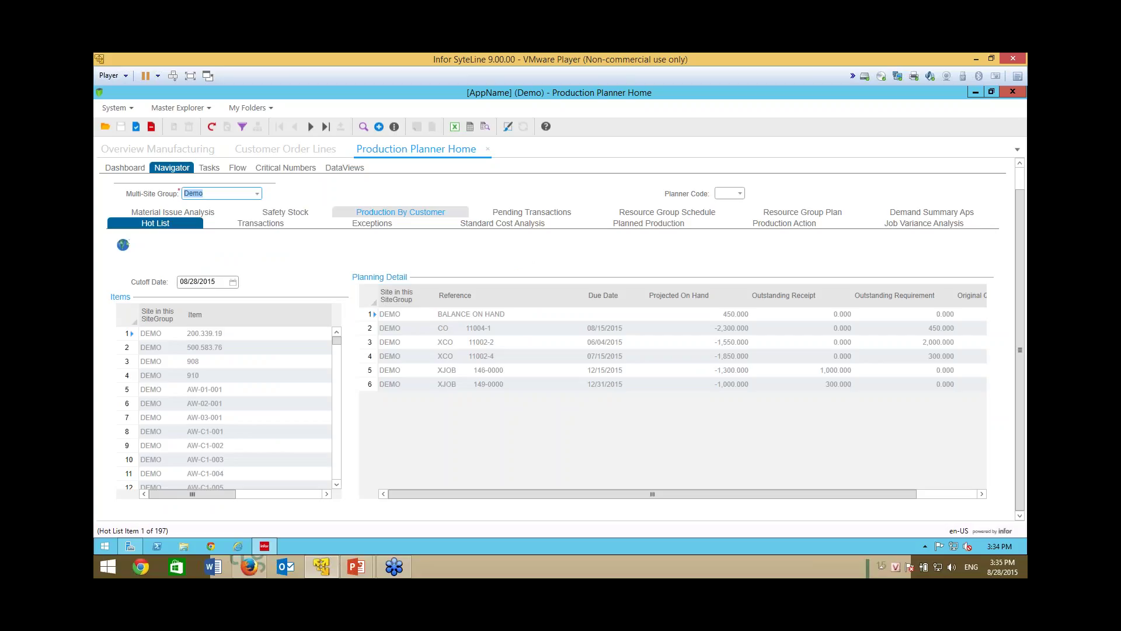
{"action": "left_click", "coordinate": [400, 212]}
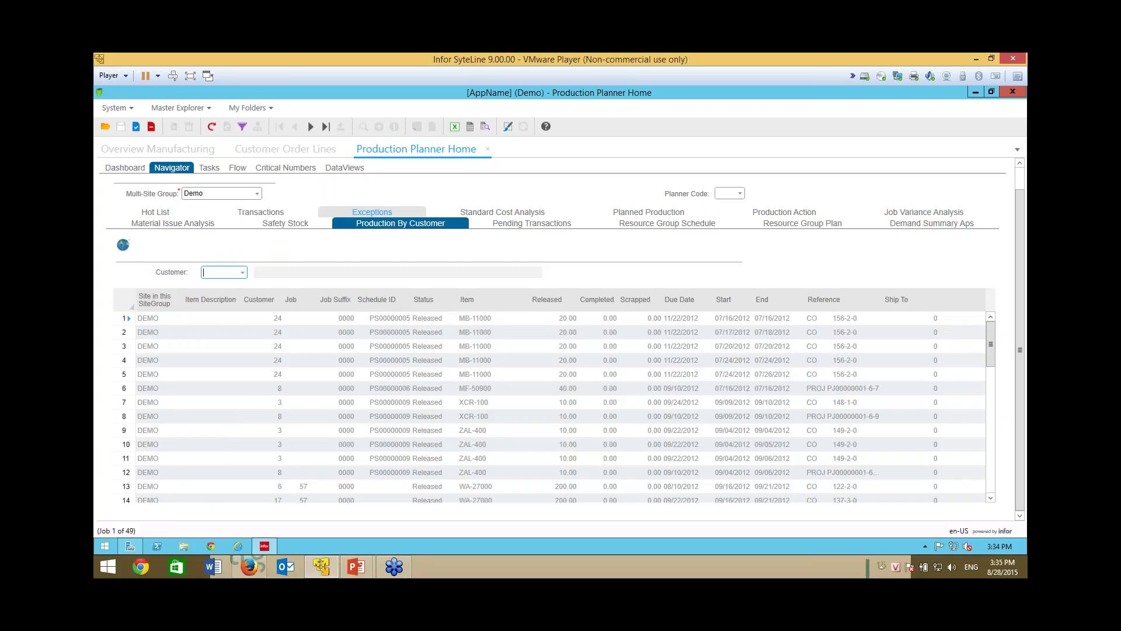
{"action": "left_click", "coordinate": [244, 274]}
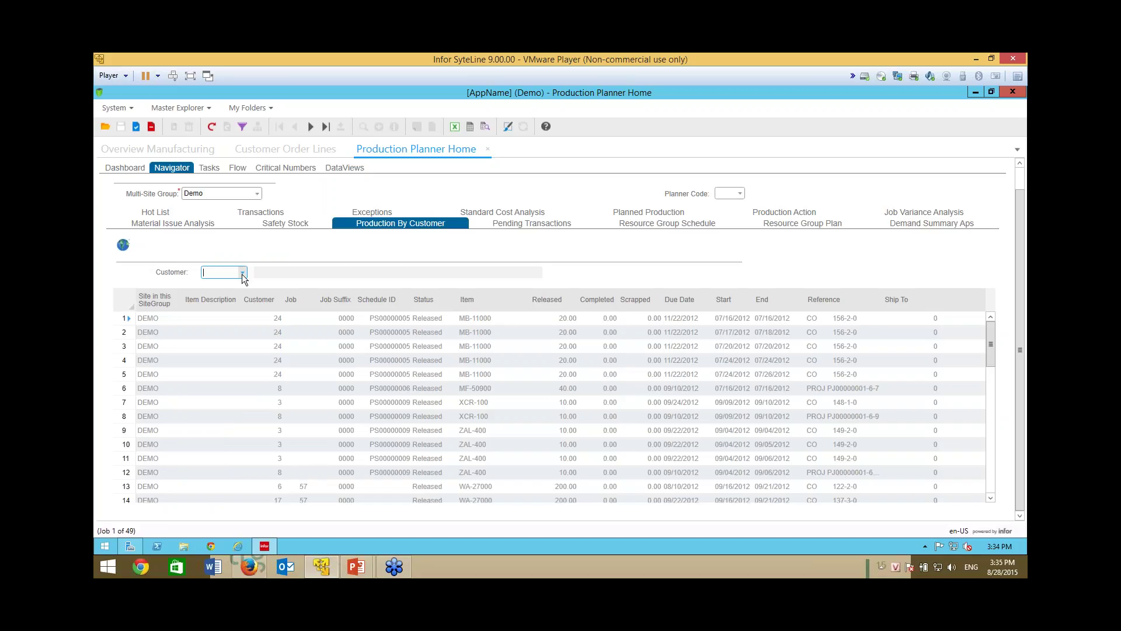
{"action": "left_click", "coordinate": [243, 274]}
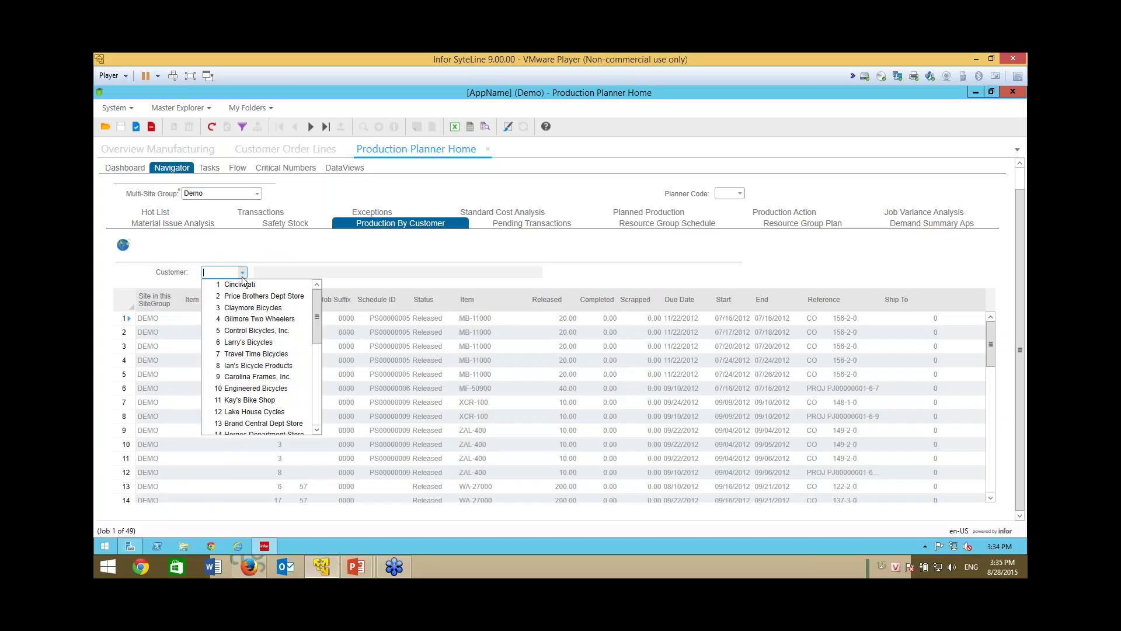
{"action": "scroll", "coordinate": [258, 380], "scroll_direction": "down", "scroll_amount": 5}
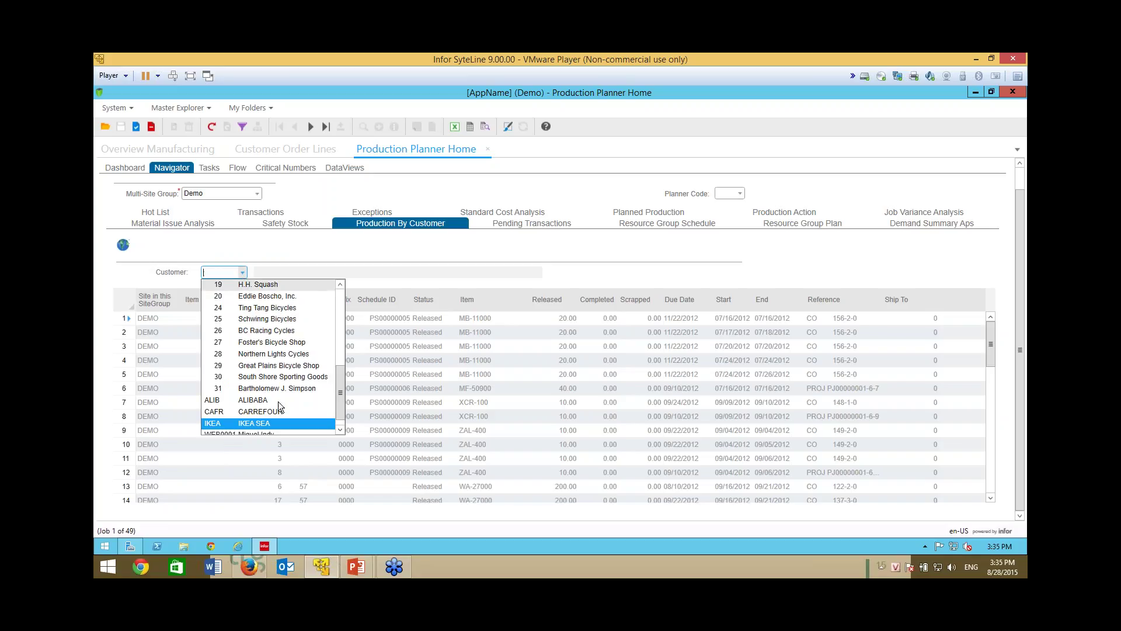
{"action": "left_click", "coordinate": [258, 424]}
{"action": "left_click", "coordinate": [258, 427]}
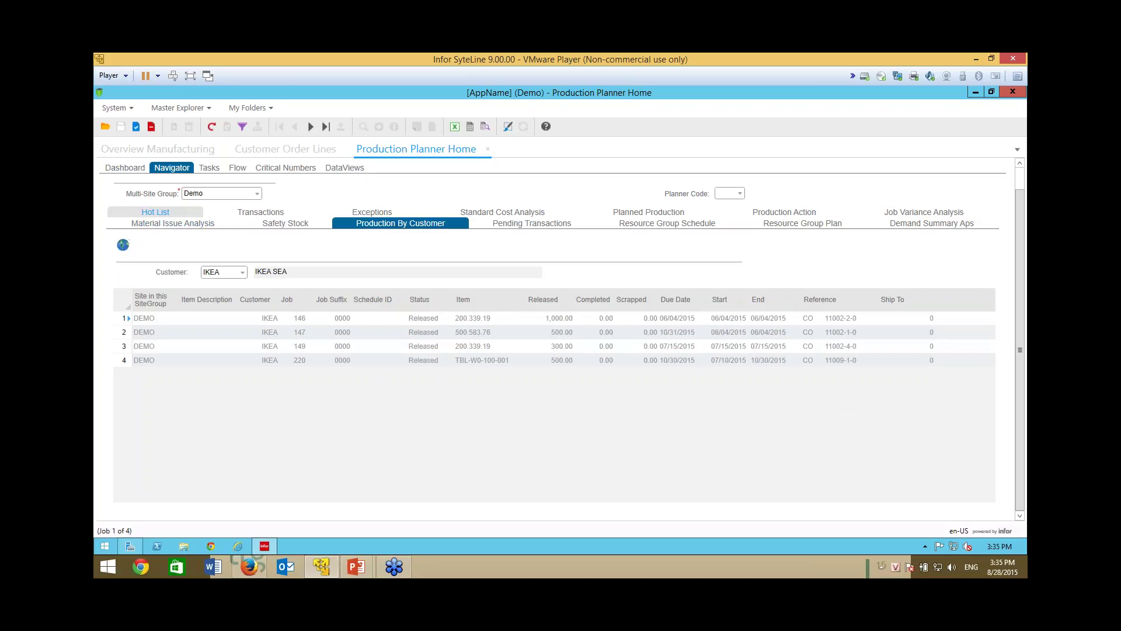
- Review the Navigator's Hot List and the planning detail of the first item
{"action": "left_click", "coordinate": [155, 212]}
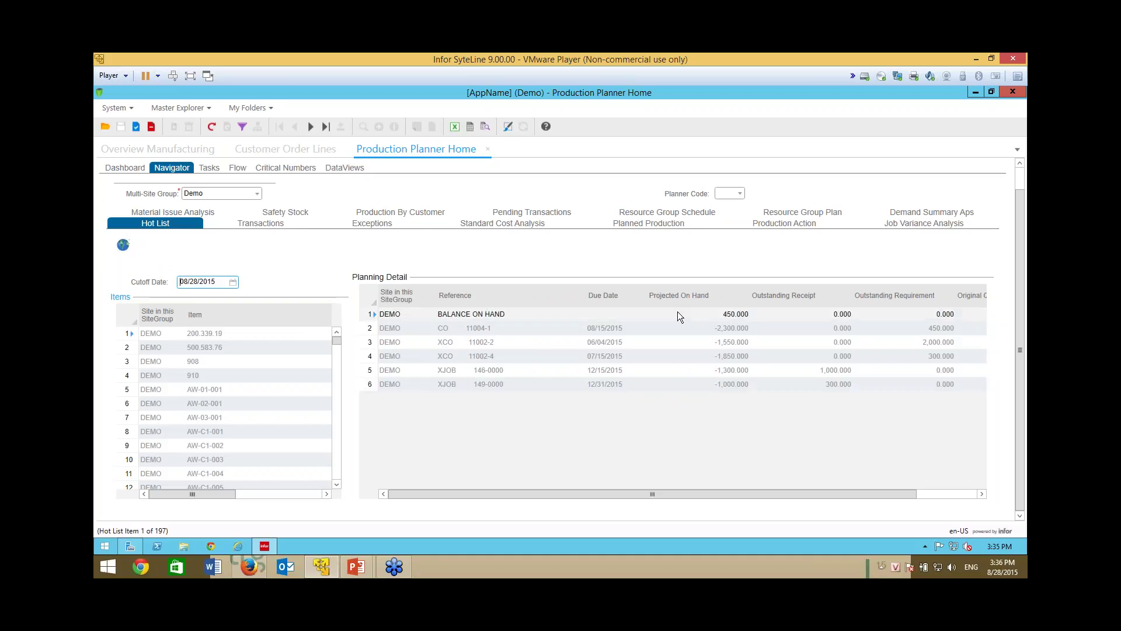
{"action": "left_click", "coordinate": [637, 360]}
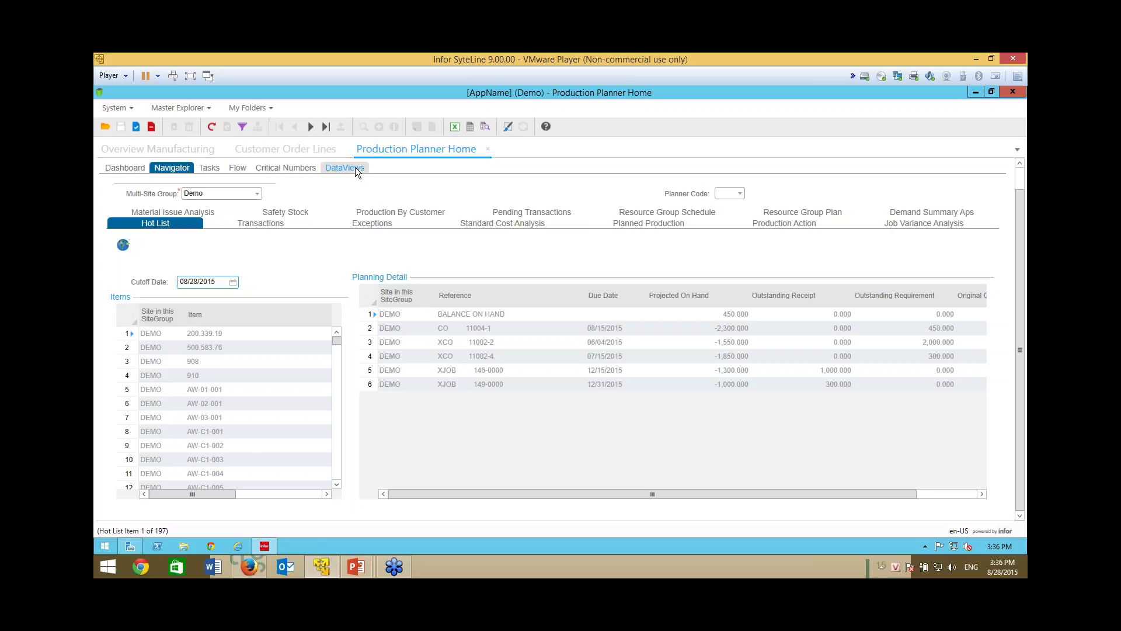
- Show the actual job orders DataView, limit it to the Complete status only and expand the IKEA job order
{"action": "left_click", "coordinate": [355, 168]}
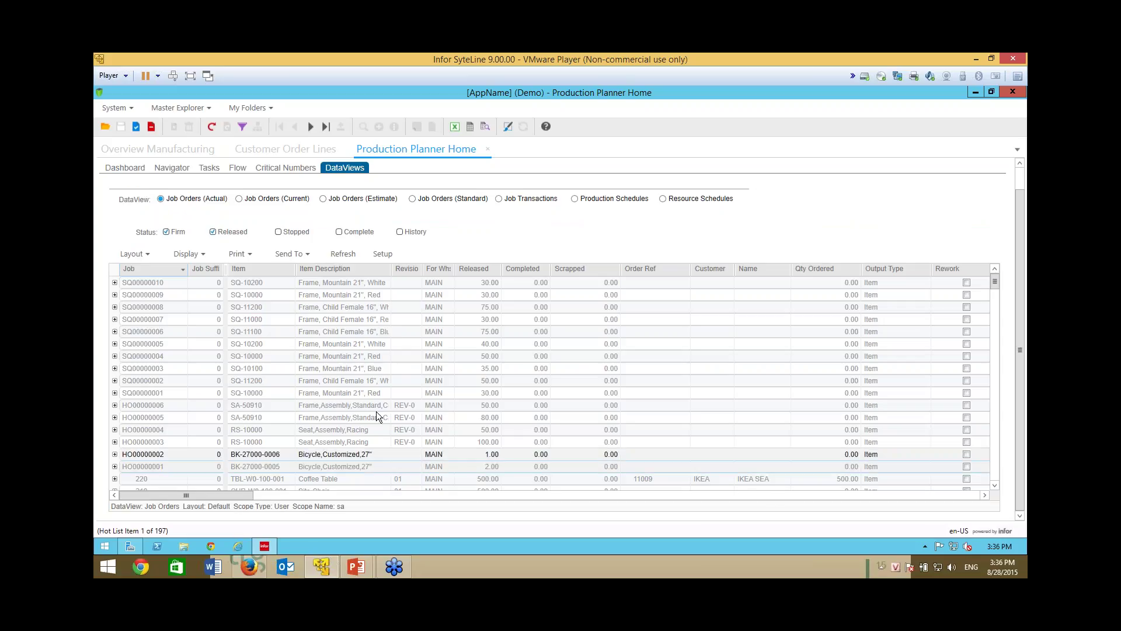
{"action": "left_click", "coordinate": [167, 232]}
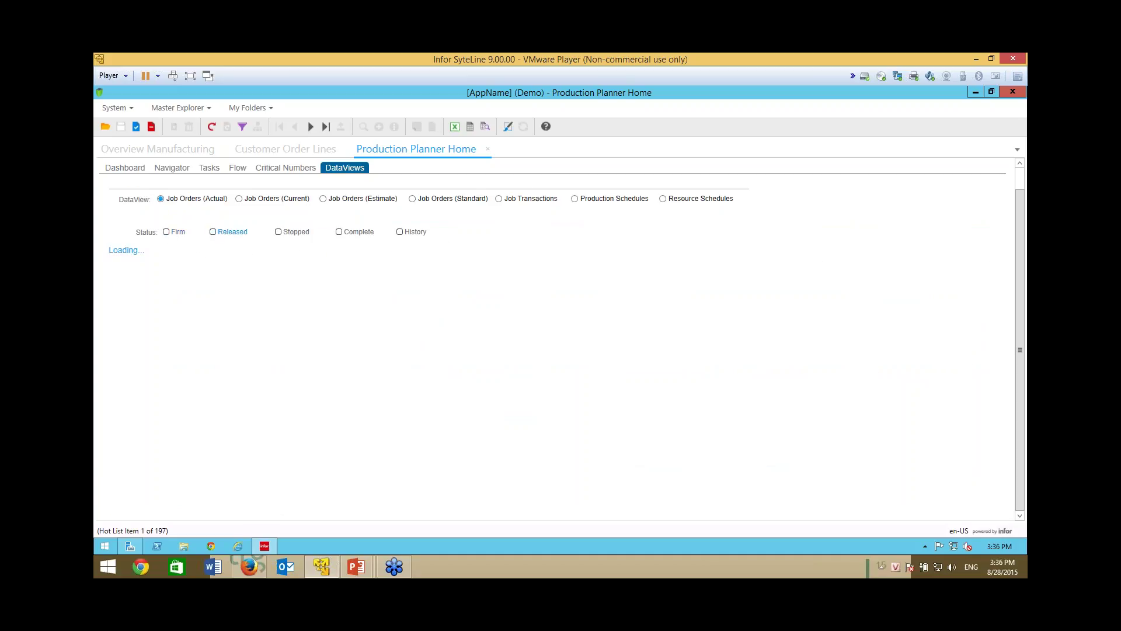
{"action": "left_click", "coordinate": [345, 232]}
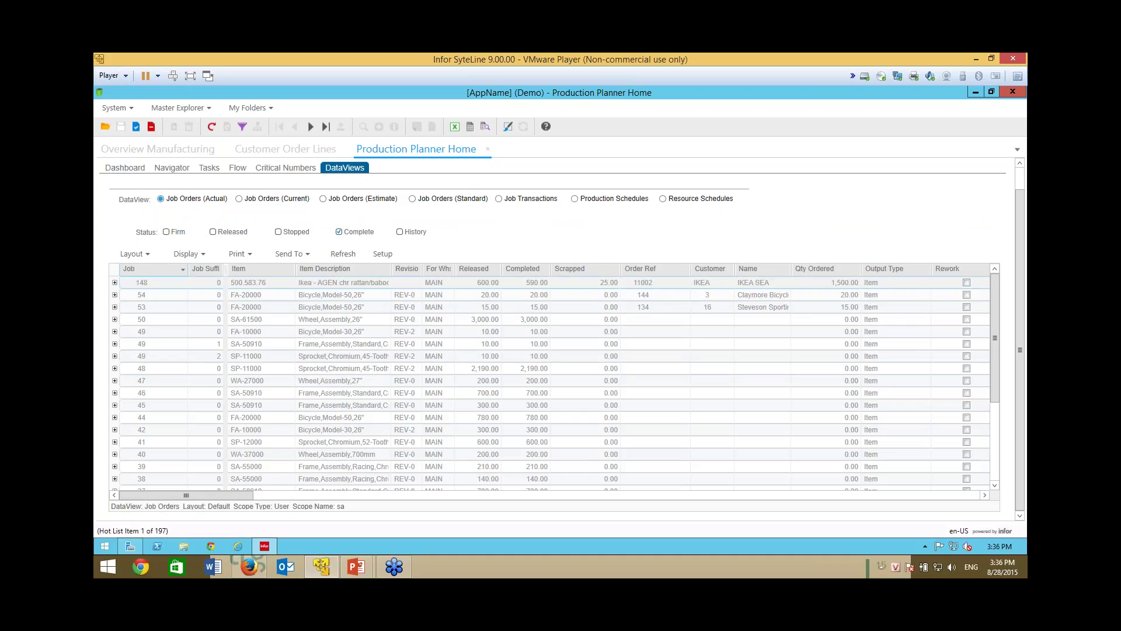
{"action": "left_click", "coordinate": [115, 283]}
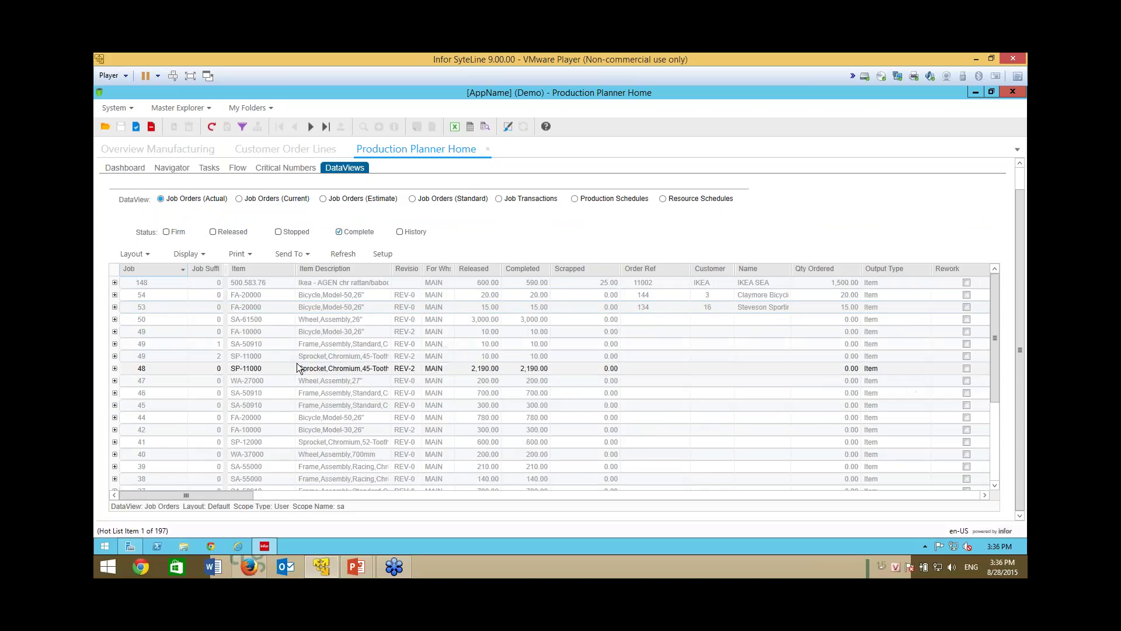
- Expand the IKEA job order's operations, review the Part Preparation and Framing rows, and expand the Part Preparation operation's materials
{"action": "left_click", "coordinate": [114, 283]}
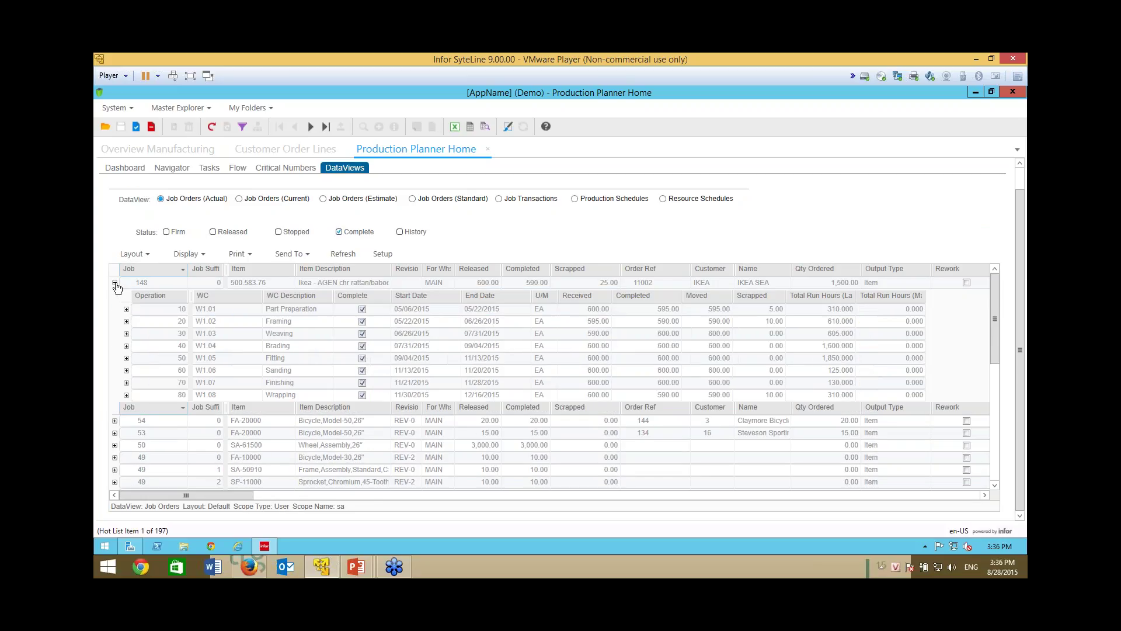
{"action": "left_click", "coordinate": [588, 305]}
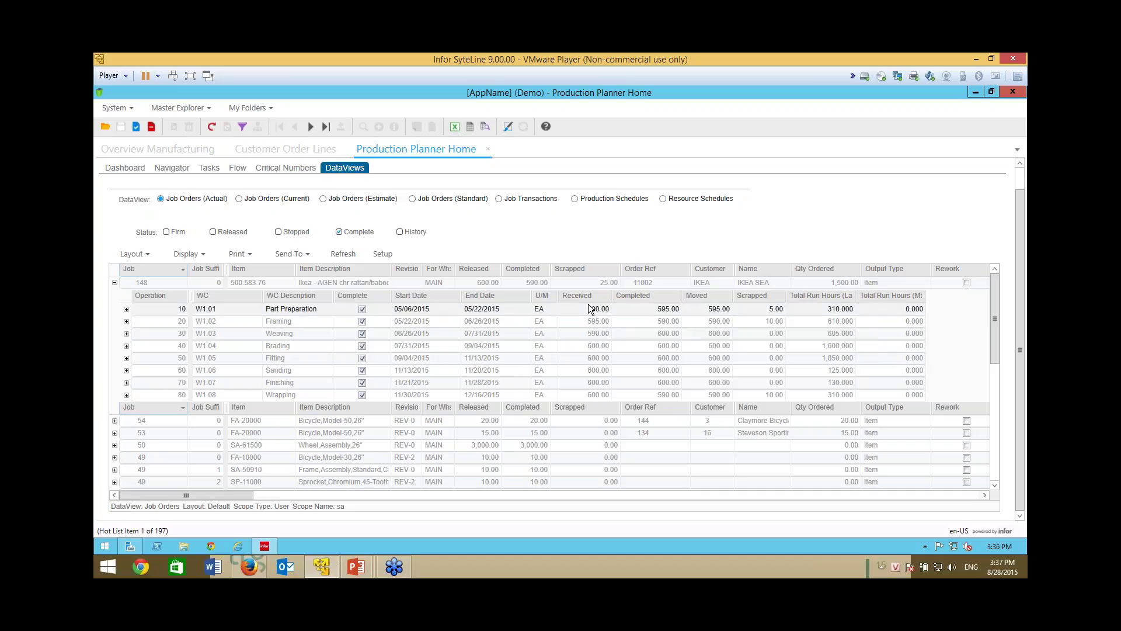
{"action": "left_click", "coordinate": [664, 334]}
{"action": "key", "text": "Down"}
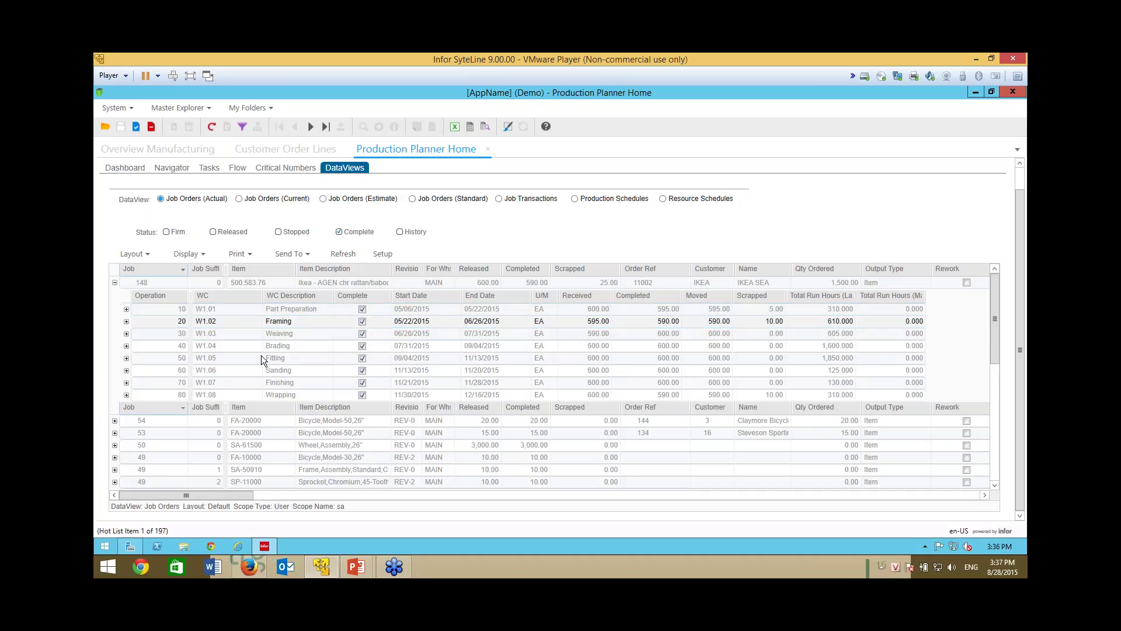
{"action": "left_click", "coordinate": [127, 311]}
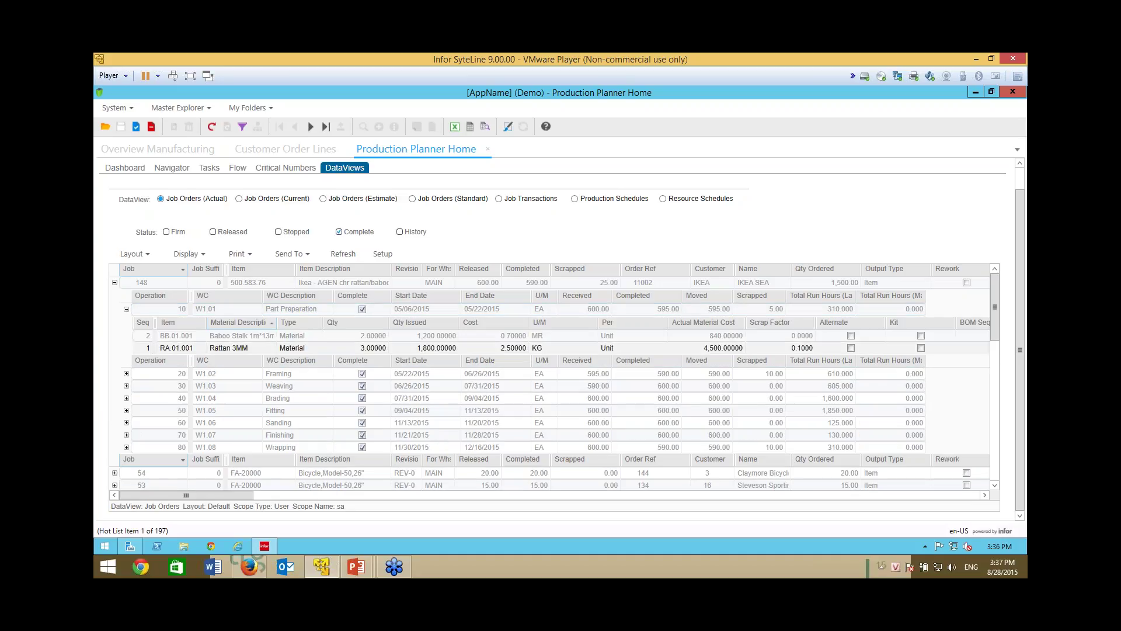
- Show the Resource Schedules DataView and apply the saved layout Resource Schedule (Phu Yen)
{"action": "left_click", "coordinate": [667, 199]}
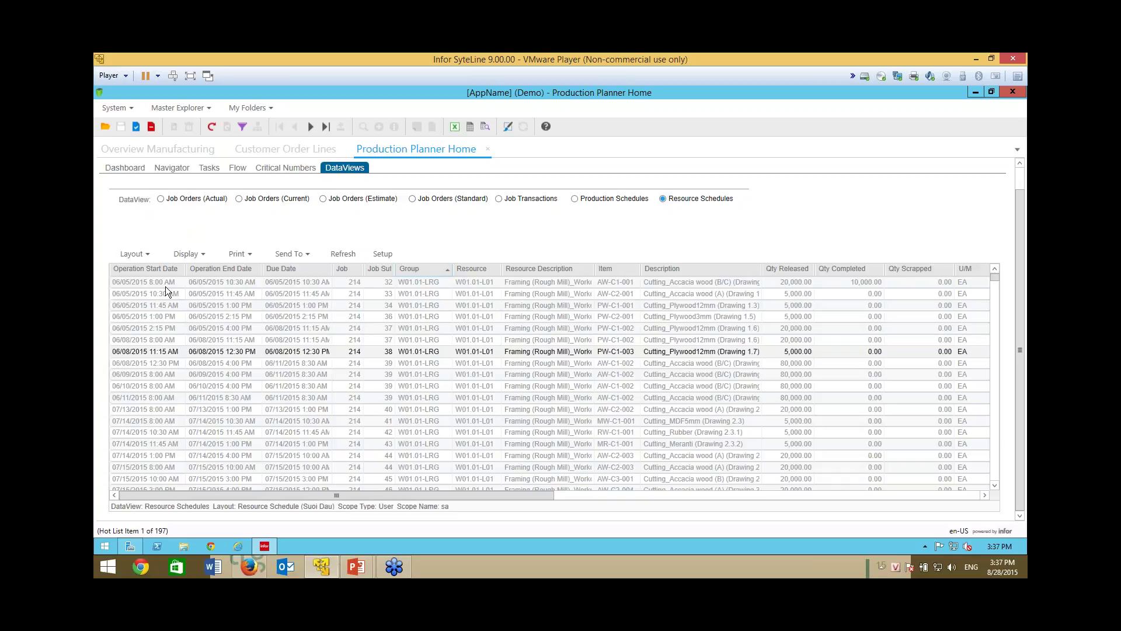
{"action": "left_click", "coordinate": [147, 255]}
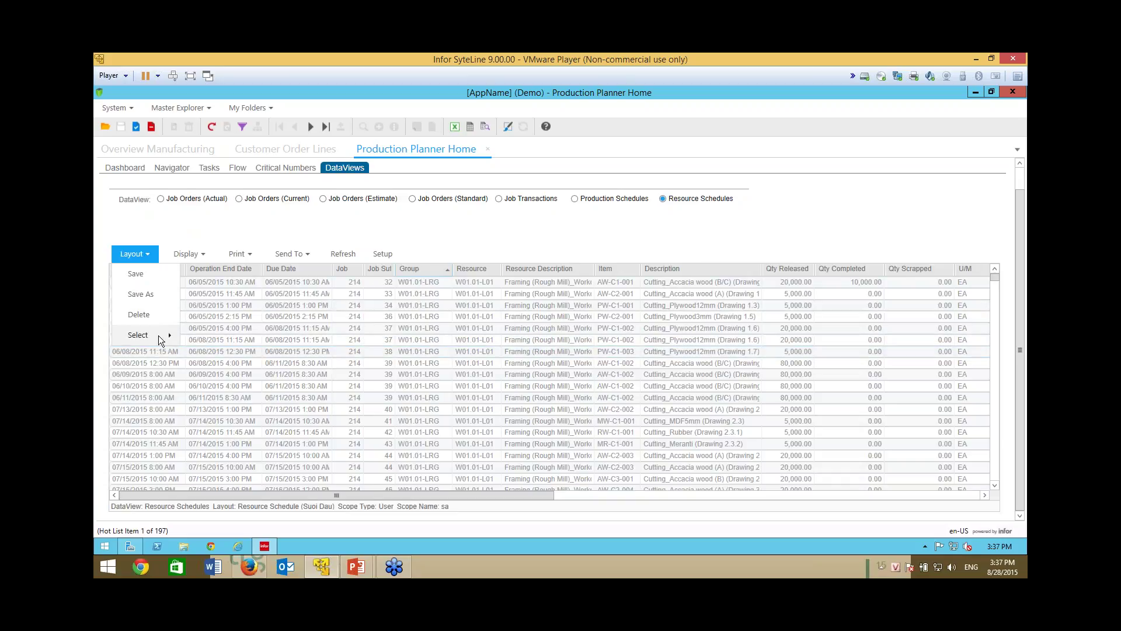
{"action": "mouse_move", "coordinate": [158, 335]}
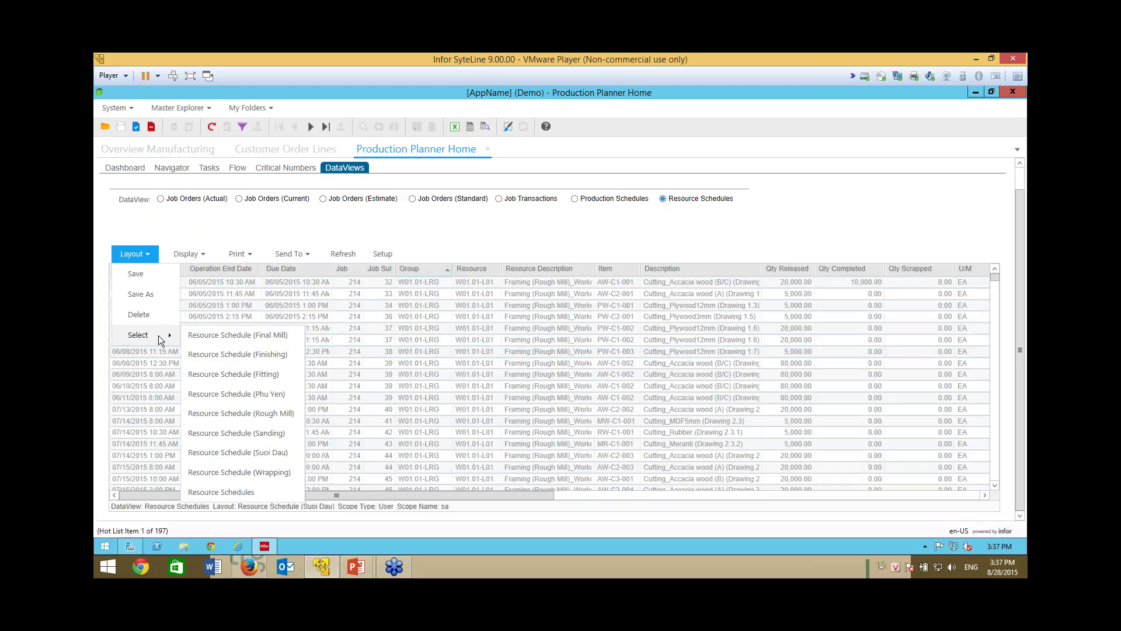
{"action": "left_click", "coordinate": [275, 396]}
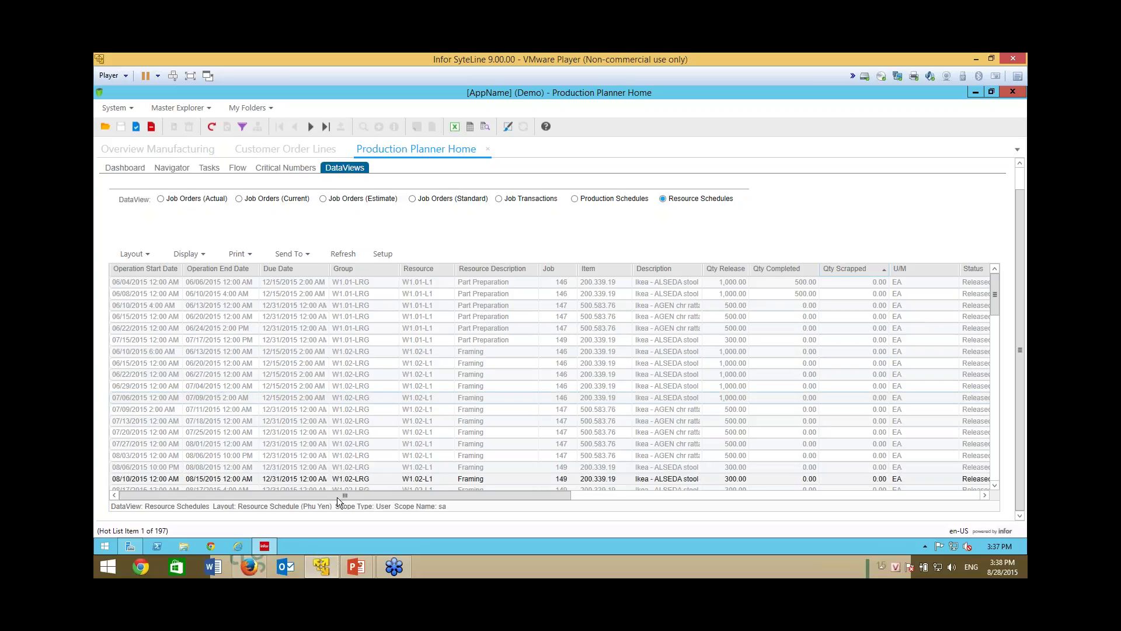
- Switch to the PowerPoint slide show and advance to the "Hỏi - Đáp" question slide
{"action": "mouse_move", "coordinate": [366, 568]}
{"action": "left_click", "coordinate": [398, 513]}
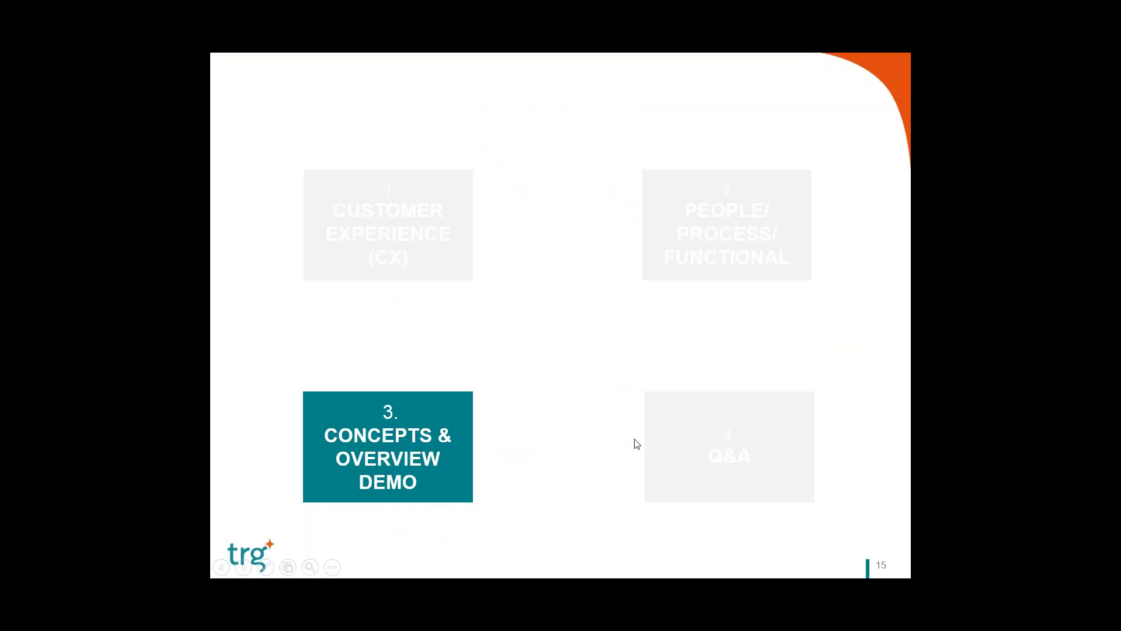
{"action": "key", "text": "Right"}
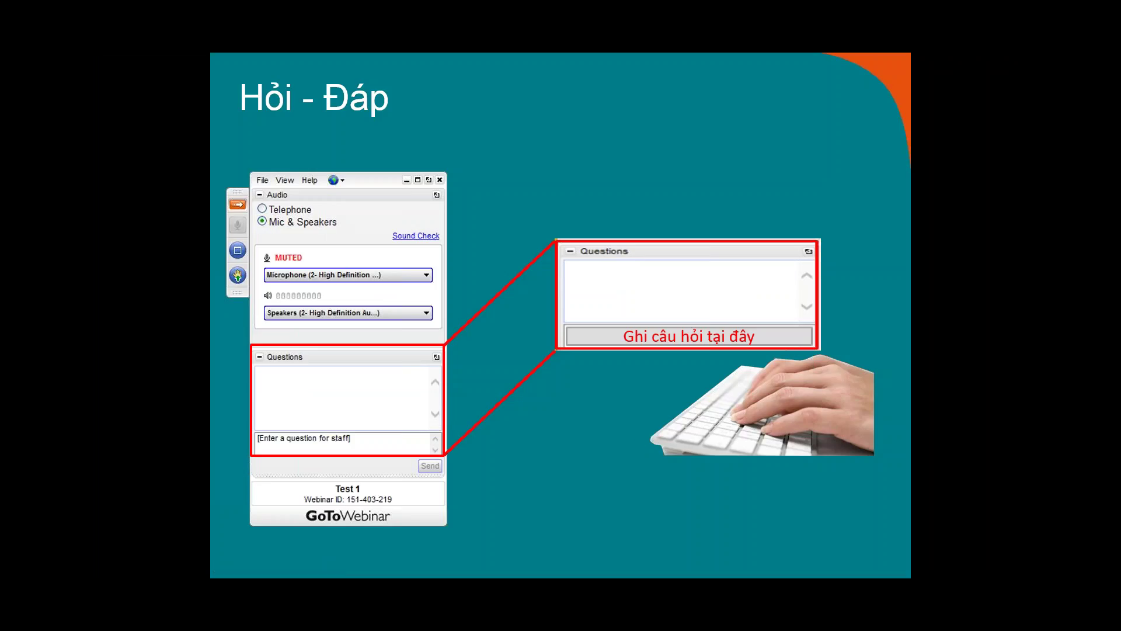